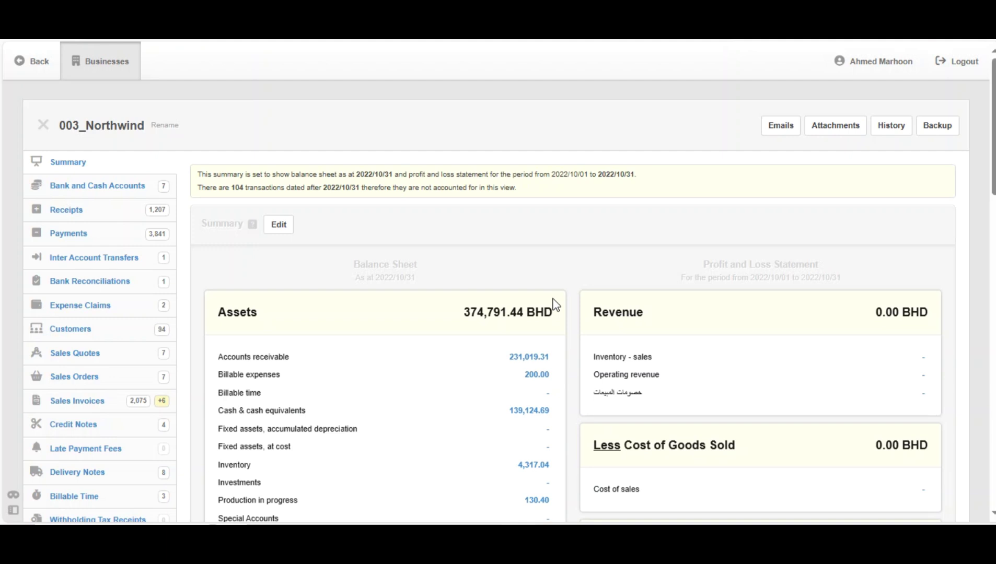
scroll(553, 304, "down", 2)
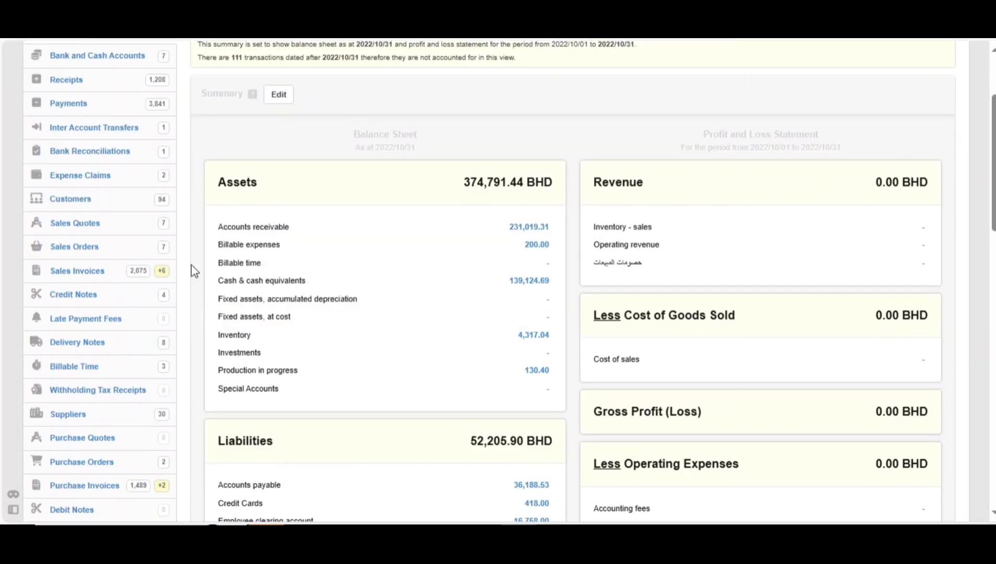
Step: Bring up sales invoice 666693 for editing
left_click(76, 277)
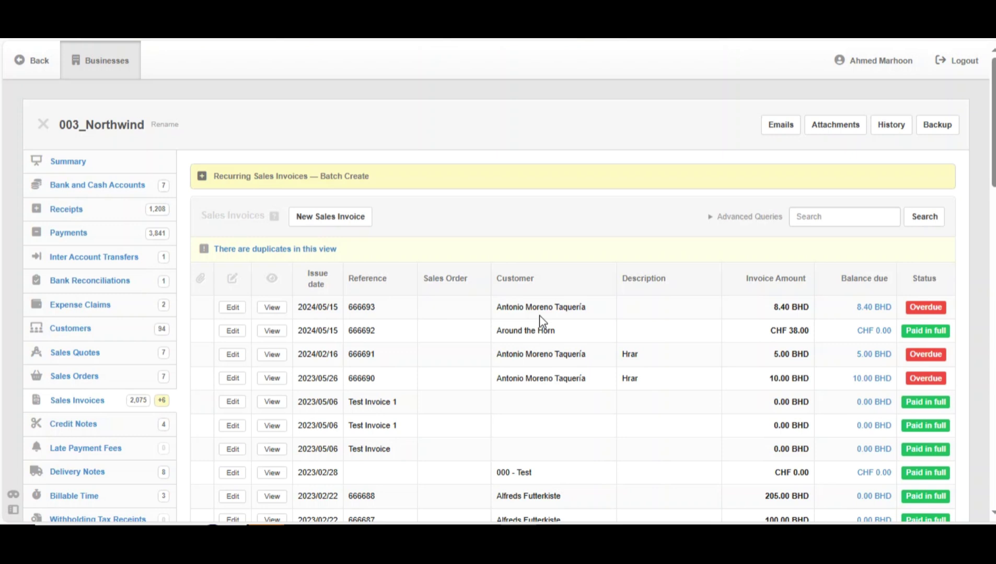
left_click(232, 308)
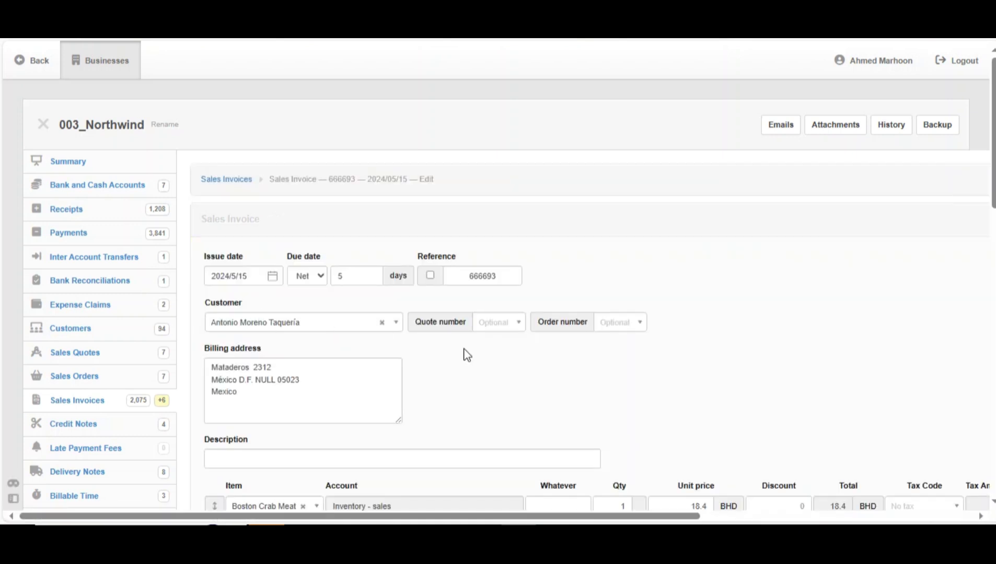
scroll(539, 370, "down", 5)
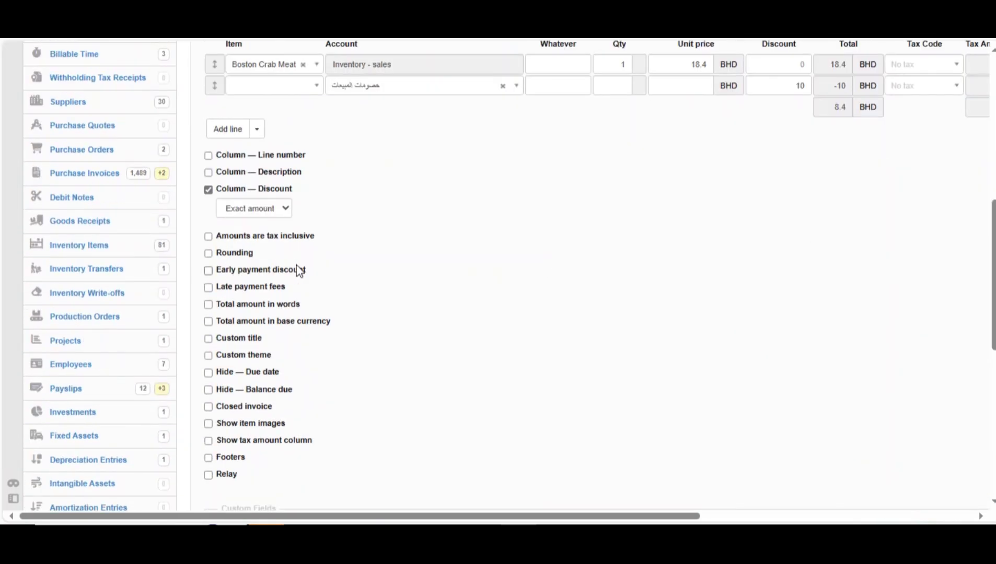
Step: Enable an early payment discount of 10 percent if paid within 10 days
left_click(209, 272)
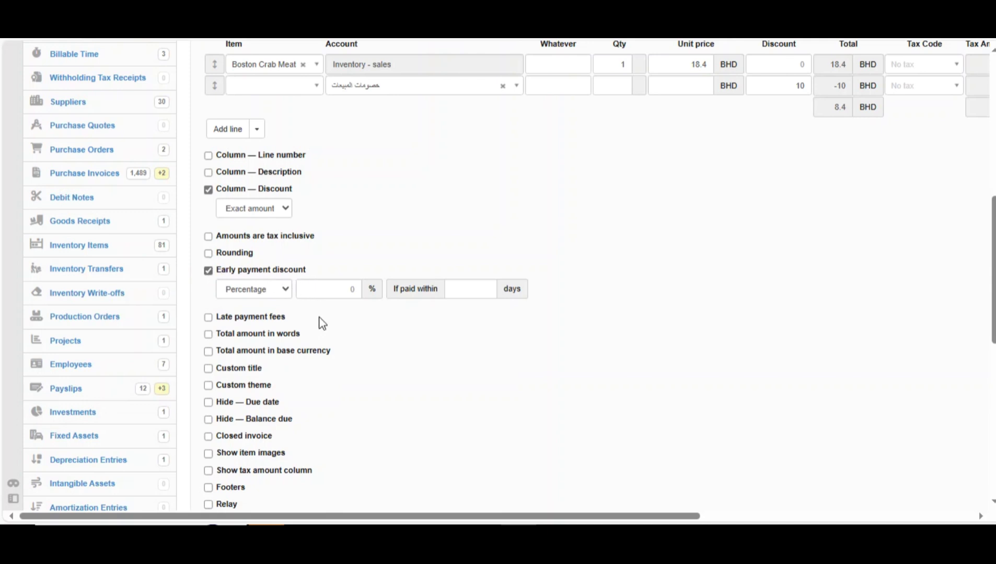
left_click(255, 290)
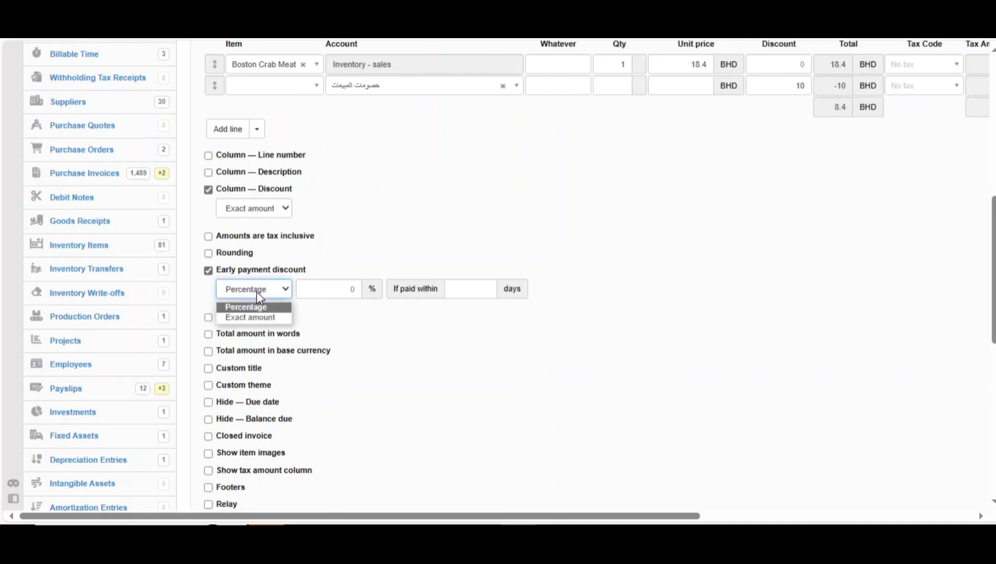
left_click(256, 292)
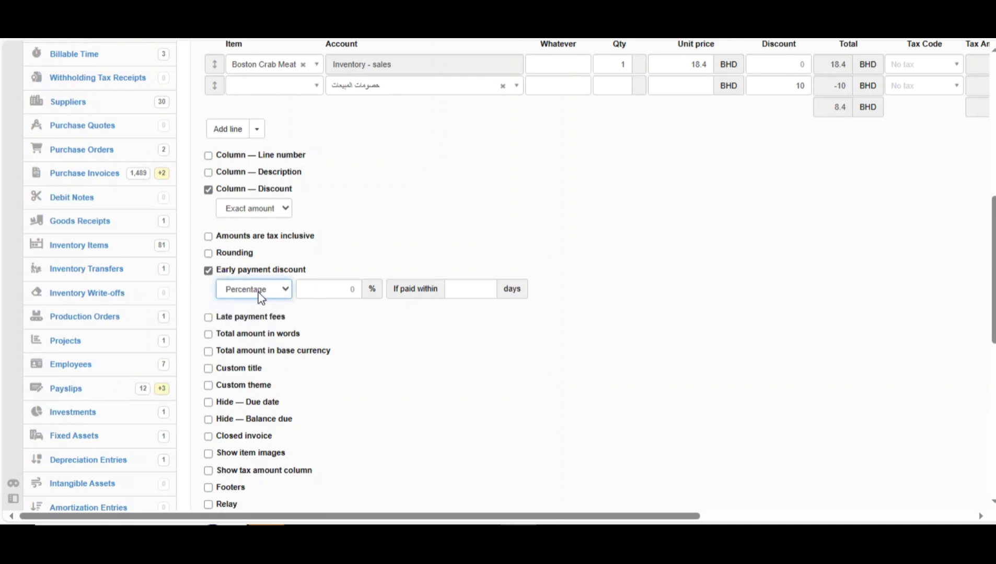
left_click(333, 290)
type("10")
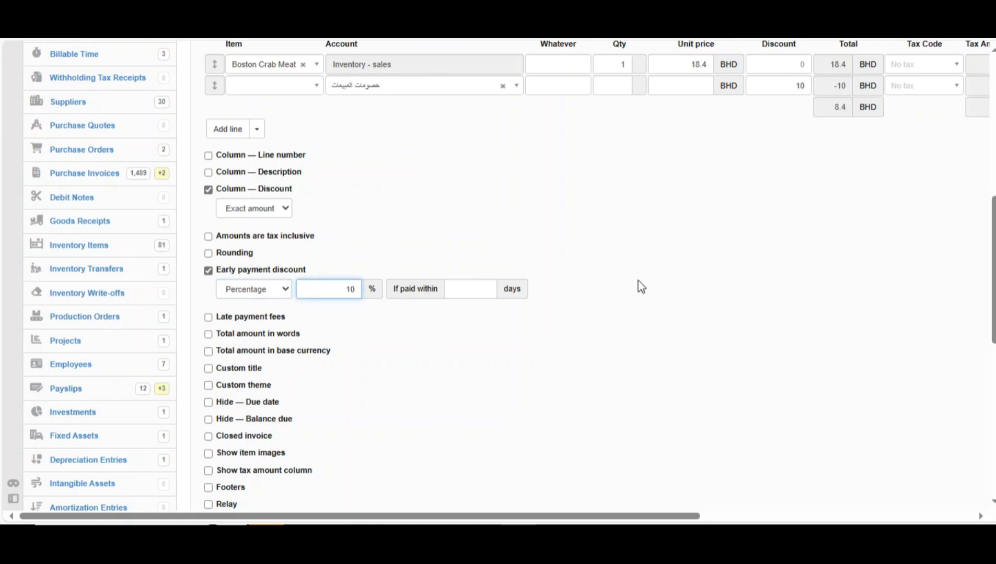
scroll(482, 233, "down", 2)
left_click(482, 179)
type("10")
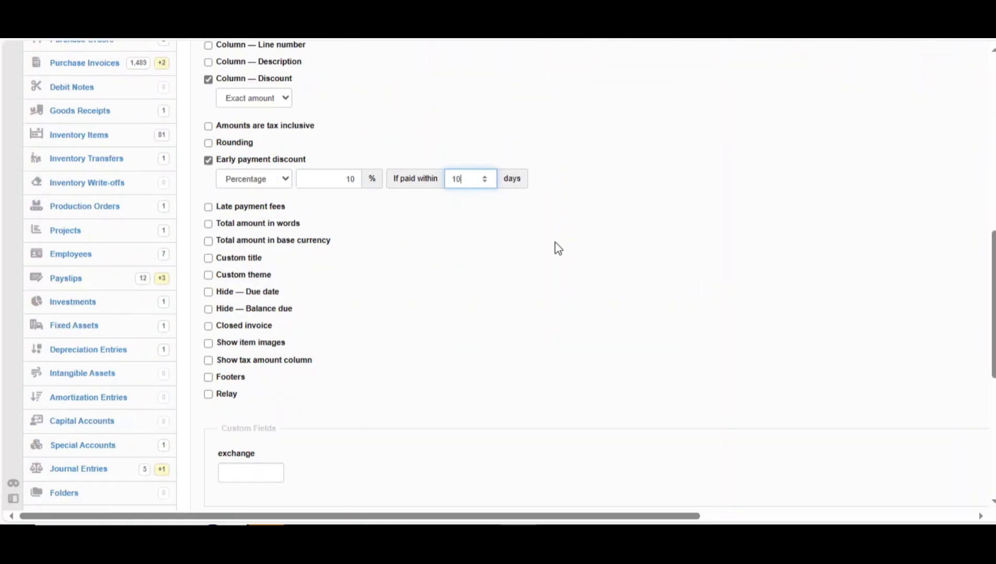
left_click_drag(992, 310, 993, 376)
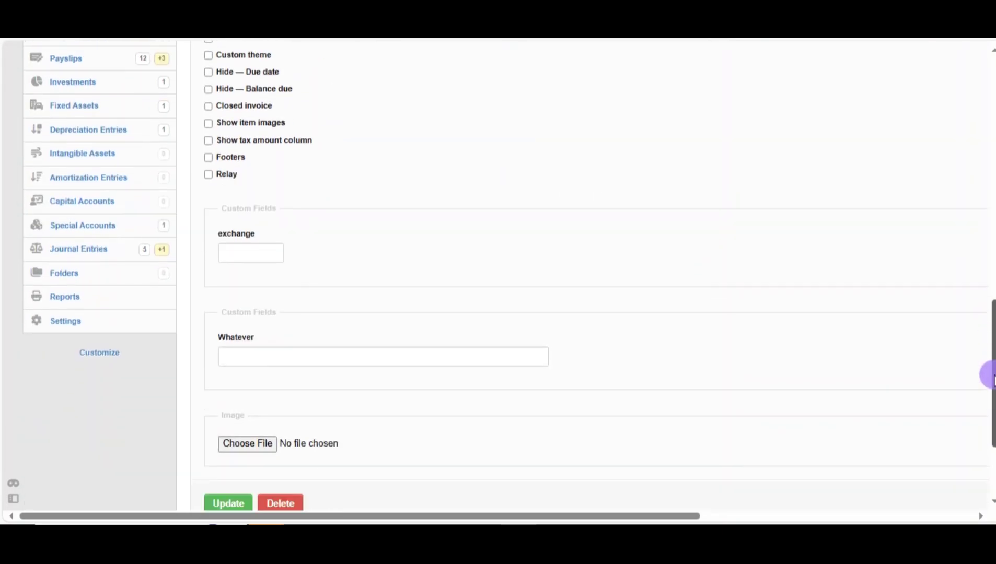
Step: Update the invoice so the 10% early payment discount takes effect
left_click(225, 435)
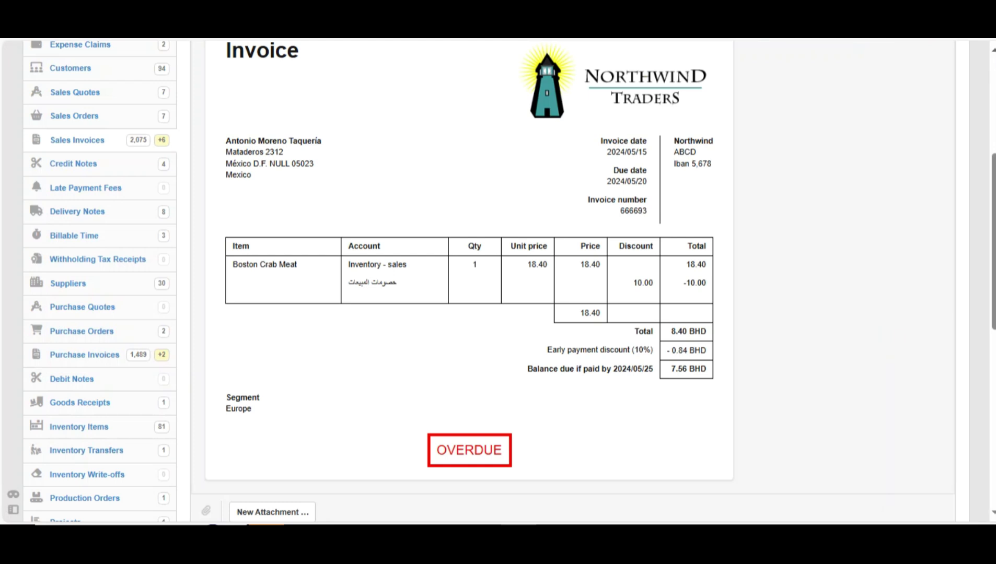
scroll(498, 280, "up", 5)
Step: Start a new receipt dated 2024/05/25
left_click(83, 104)
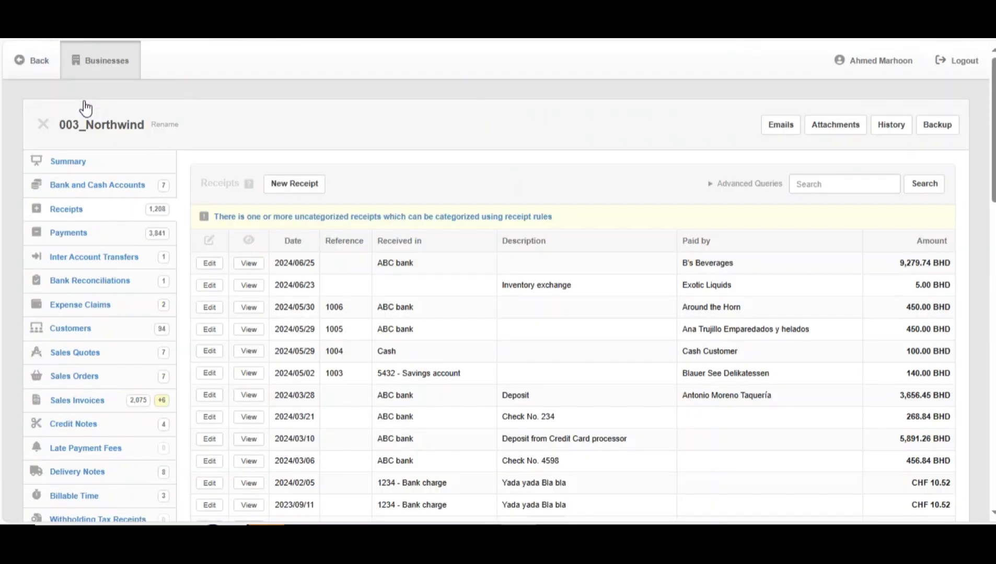
left_click(299, 189)
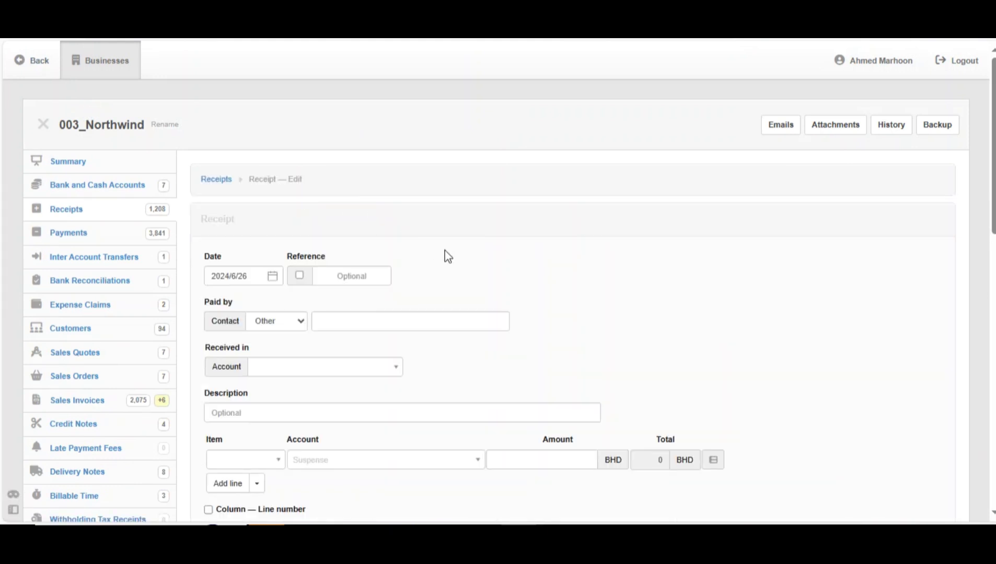
left_click(257, 278)
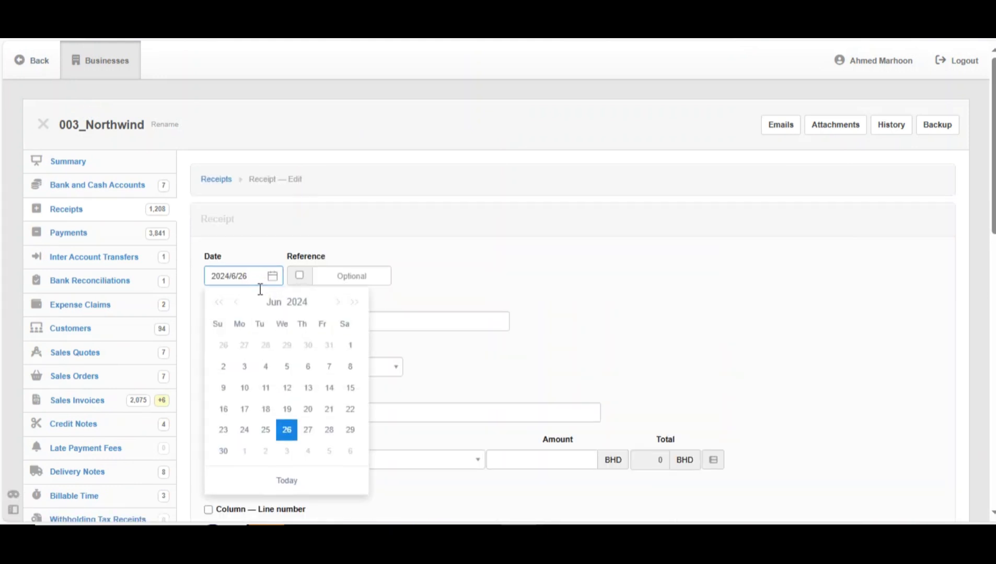
left_click(237, 302)
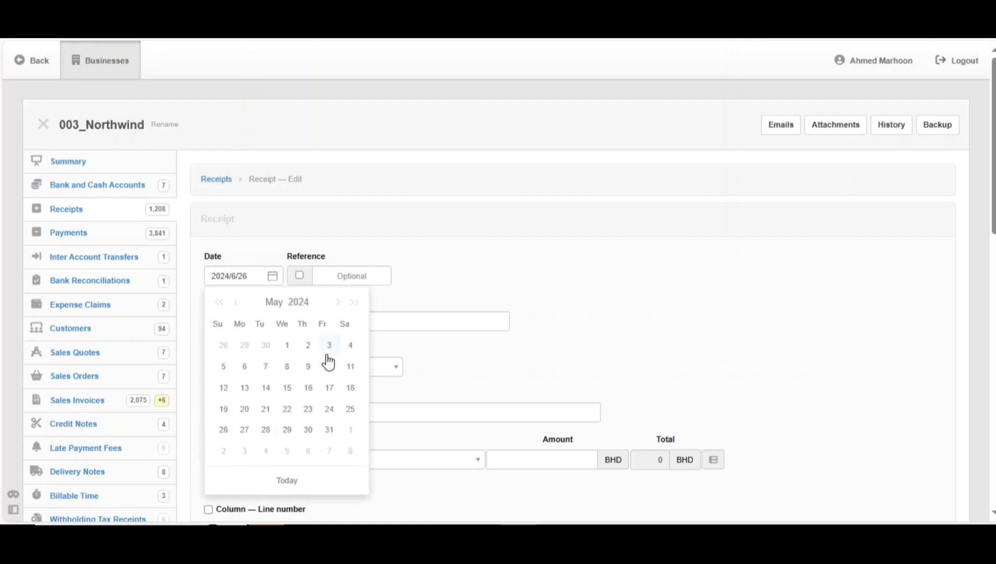
left_click(350, 407)
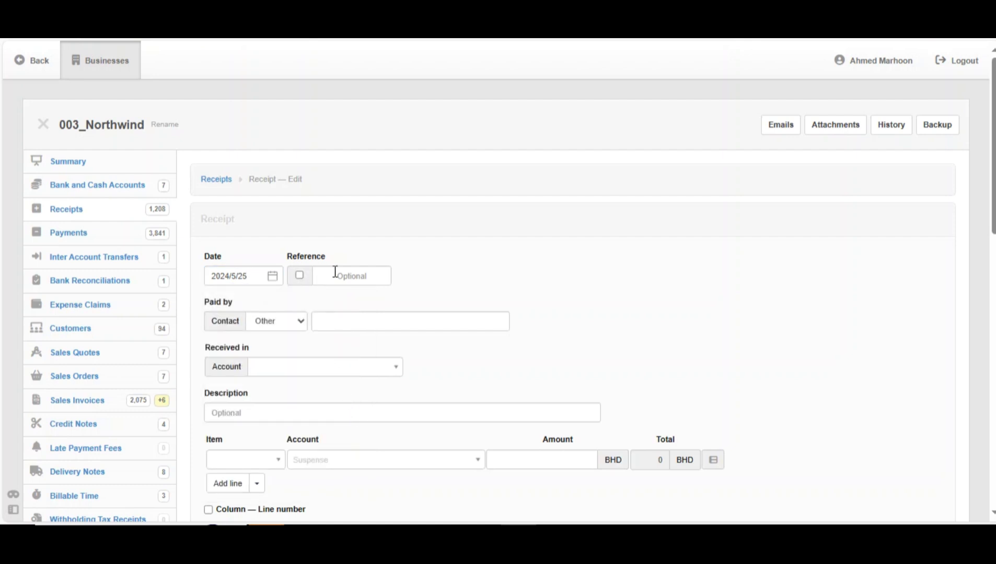
Step: Set customer Antonio Moreno Taquería as payer and ABC bank as the receiving account
left_click(277, 323)
left_click(272, 346)
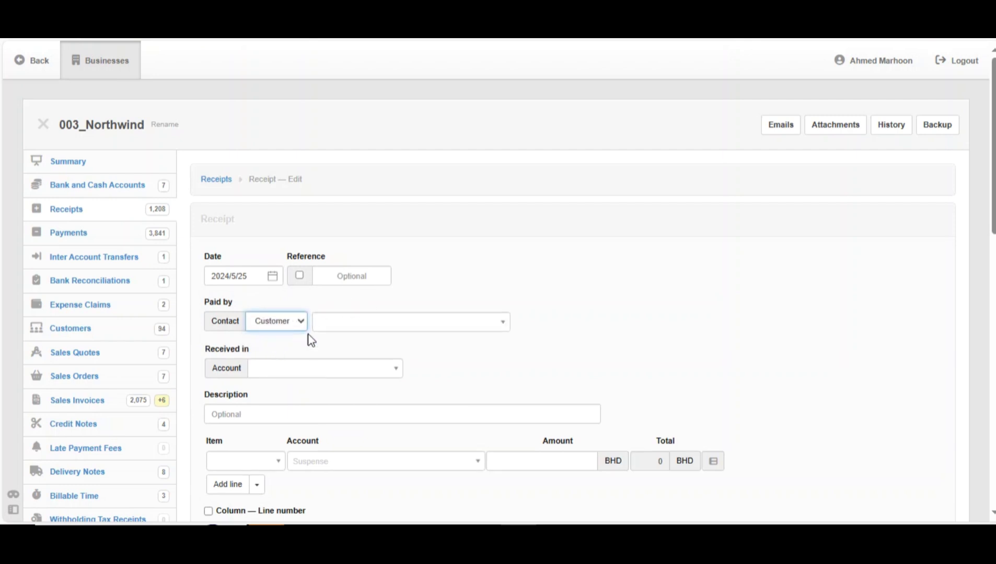
left_click(363, 327)
type("ant")
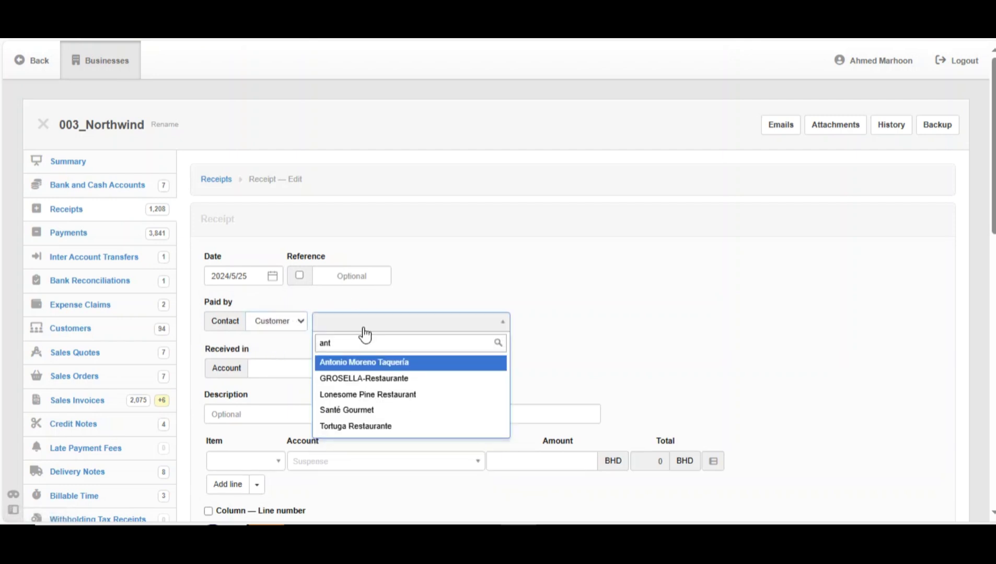
key("Return")
left_click(291, 367)
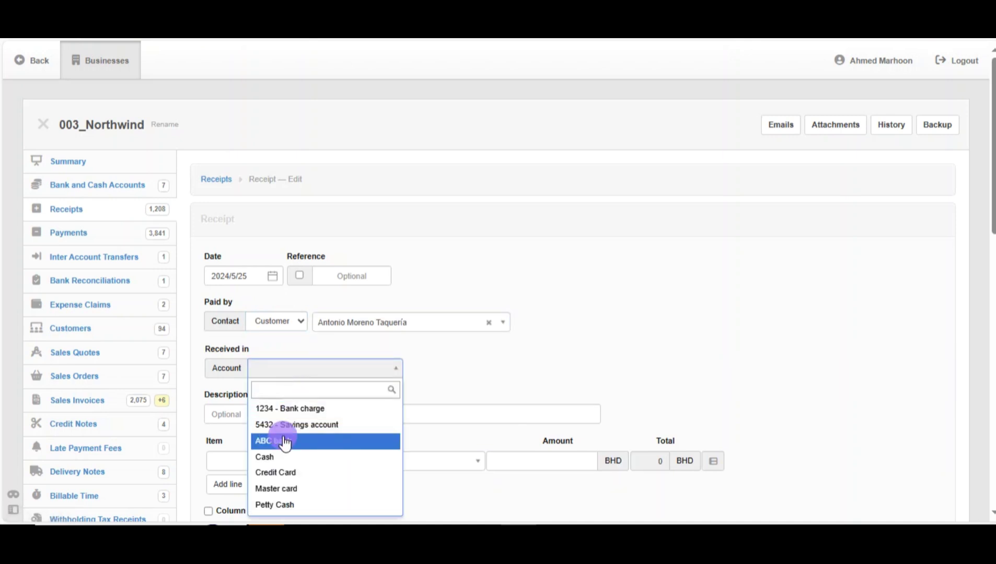
left_click(284, 440)
Step: Post the line to Accounts receivable against invoice 666693, enter the amount and create the receipt
key("Tab")
key("Tab")
key("Tab")
type("rec")
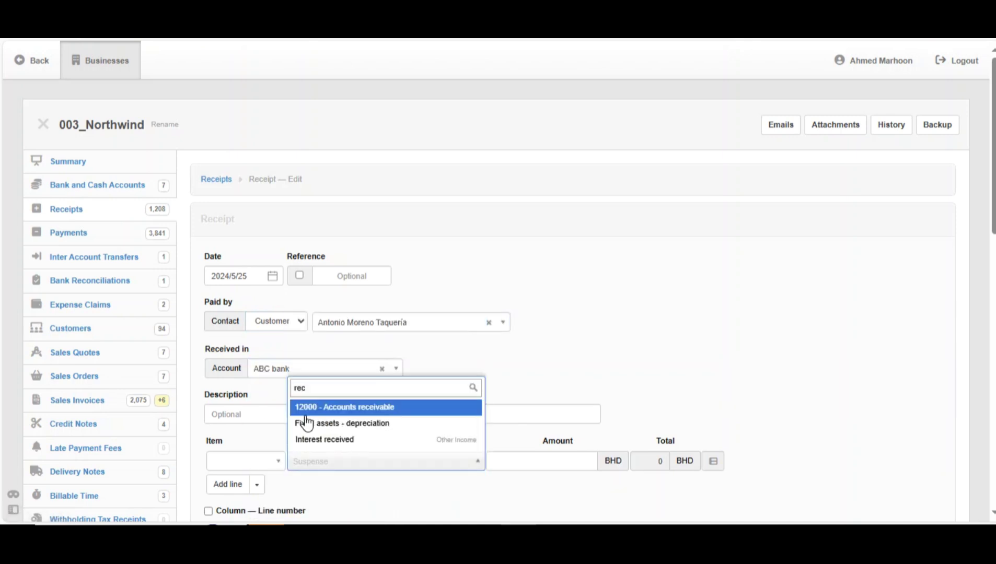
key("Return")
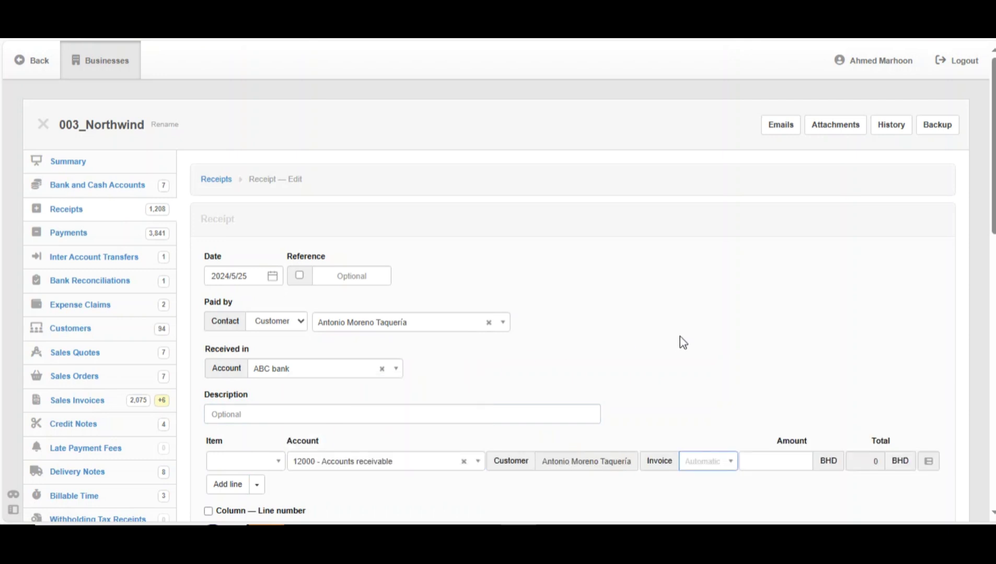
left_click(704, 463)
key("End")
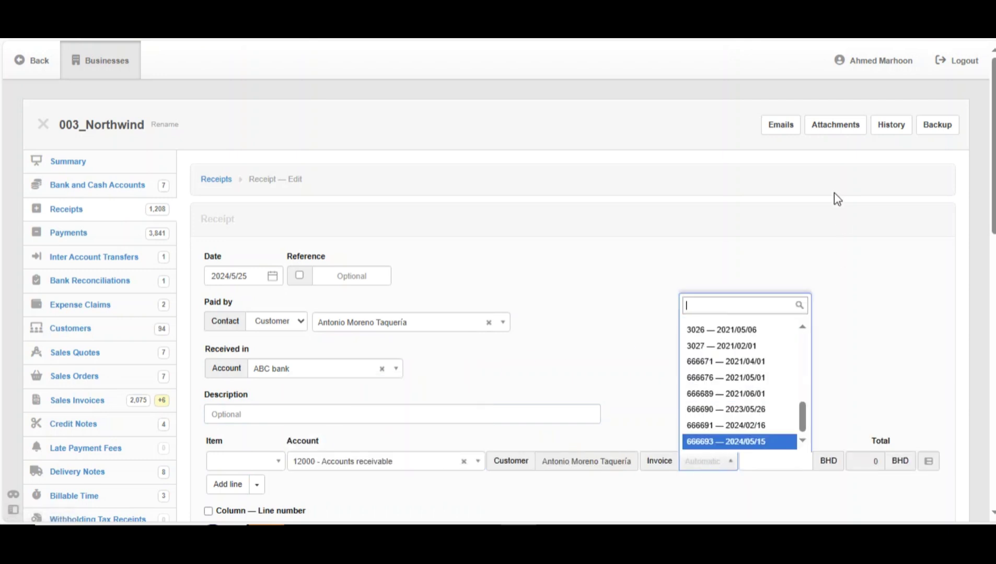
key("Return")
key("Tab")
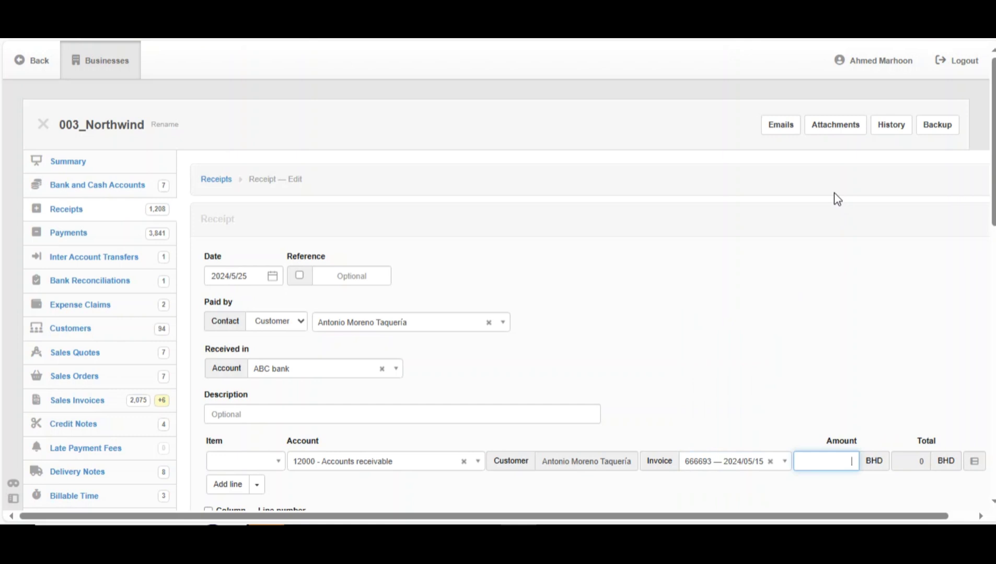
left_click(827, 462)
type("7.56")
key("Return")
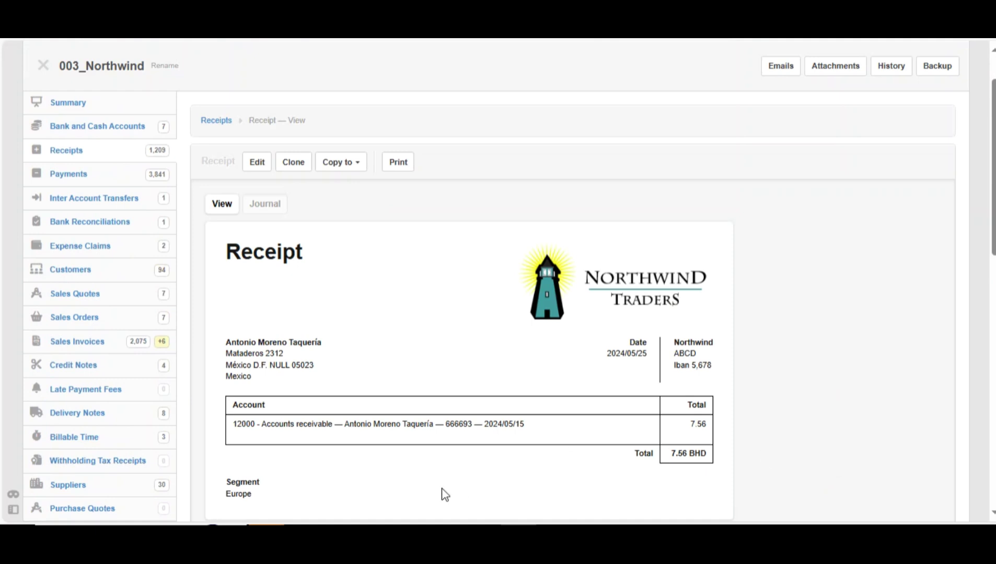
Step: View invoice 666693 from the sales invoices list to confirm 0.00 BHD due
left_click(97, 343)
left_click(269, 310)
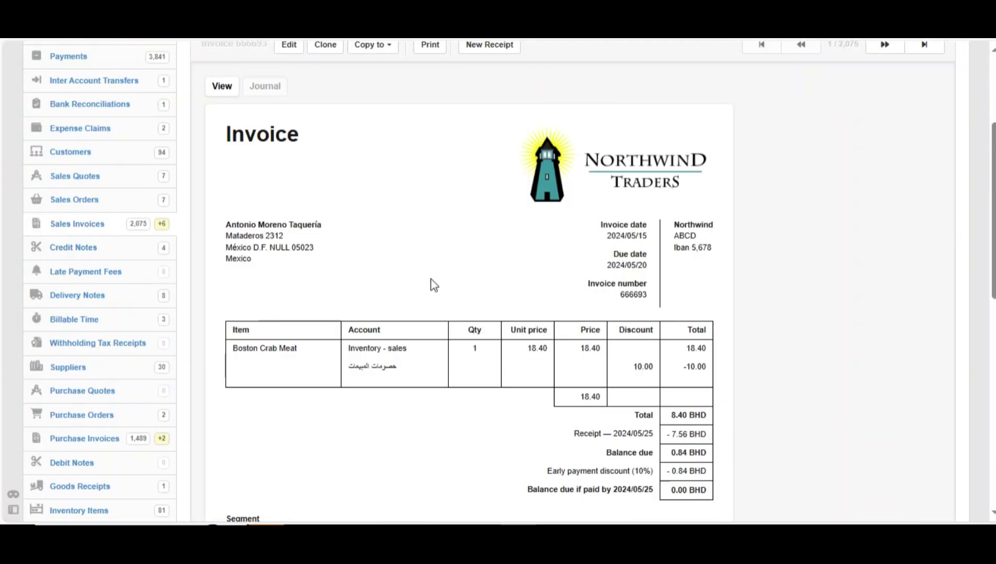